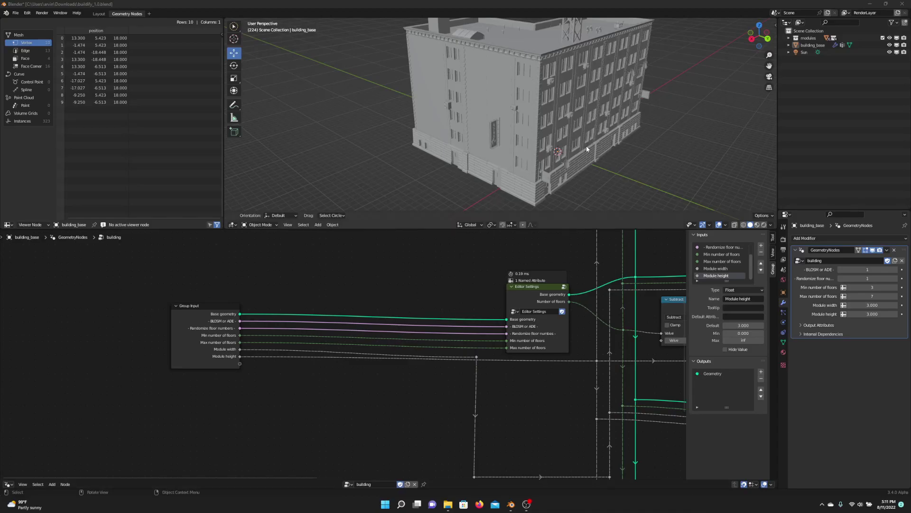
Orbit below the generated building, then shift the Group Input node slightly up-left.
{"action": "middle_click_drag", "start_coordinate": [609, 160], "coordinate": [572, 141]}
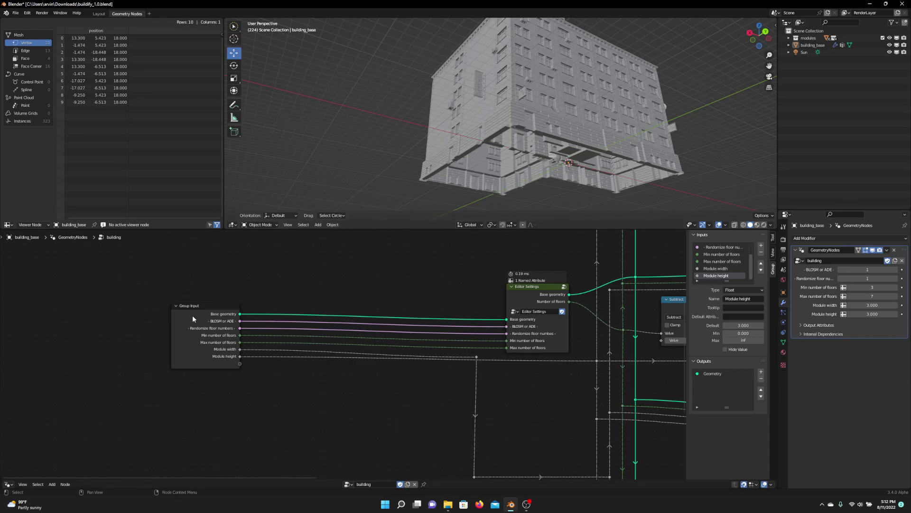
{"action": "left_click_drag", "start_coordinate": [191, 314], "coordinate": [176, 302]}
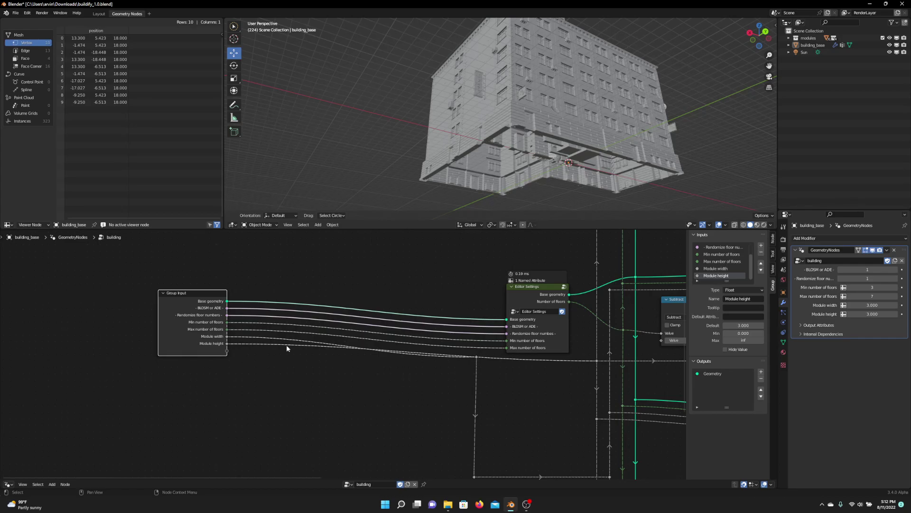
Add a group input named 'building shape' of type Object and shift the Group Input node left.
{"action": "left_click", "coordinate": [763, 245]}
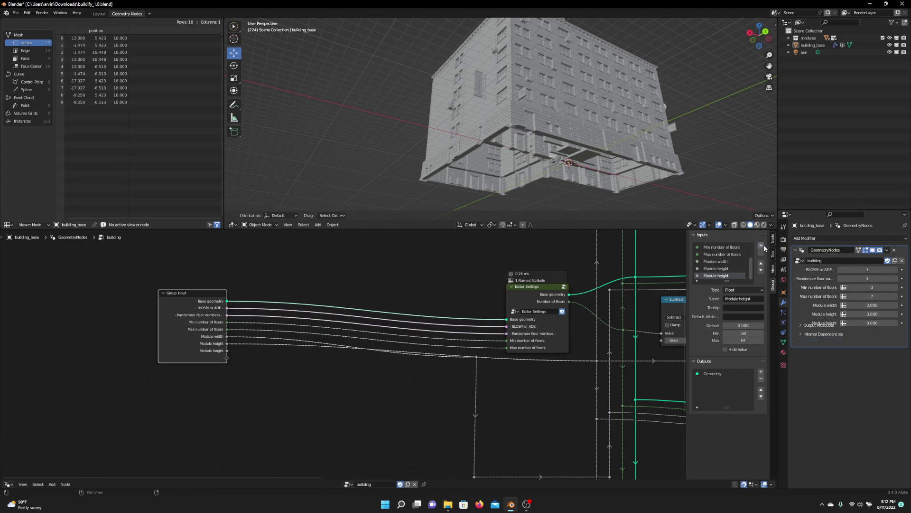
{"action": "left_click", "coordinate": [741, 299]}
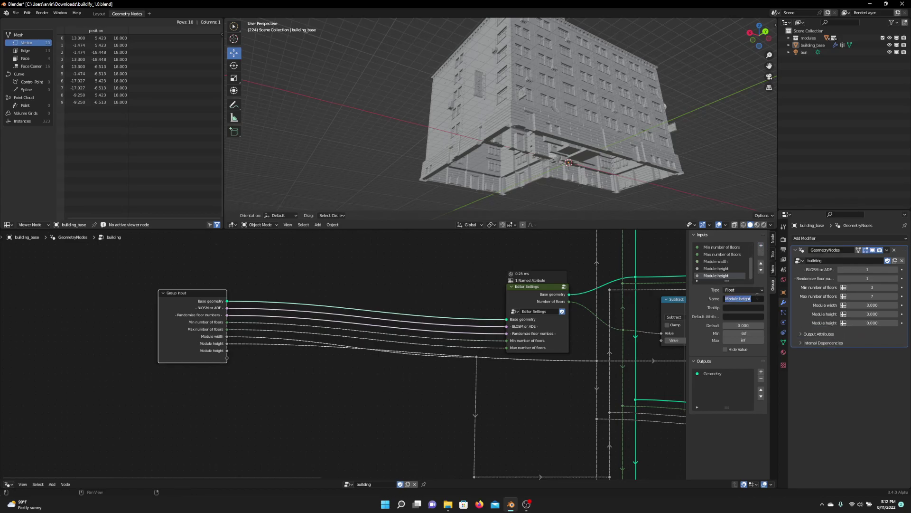
{"action": "type", "text": "building shape"}
{"action": "key", "text": "Return"}
{"action": "left_click", "coordinate": [744, 289]}
{"action": "left_click", "coordinate": [755, 380]}
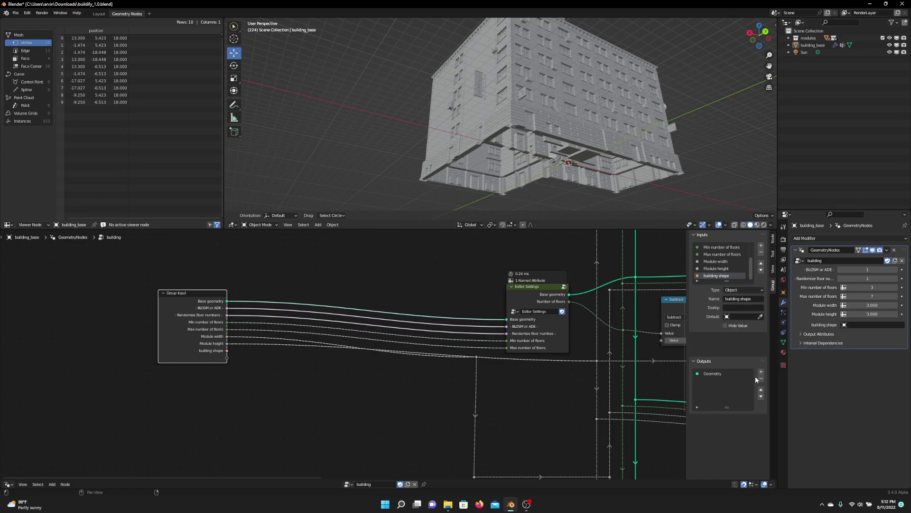
{"action": "middle_click_drag", "start_coordinate": [320, 369], "coordinate": [410, 374]}
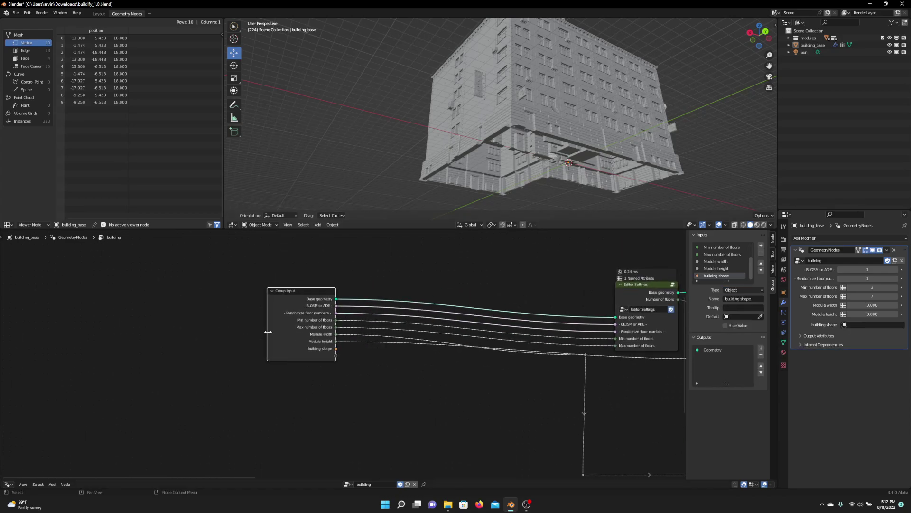
{"action": "left_click_drag", "start_coordinate": [293, 348], "coordinate": [280, 348]}
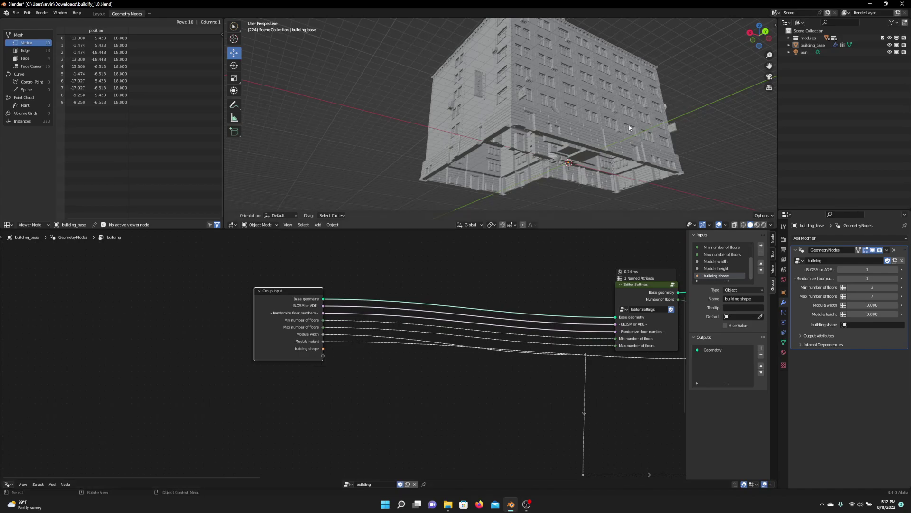
{"action": "middle_click_drag", "start_coordinate": [575, 120], "coordinate": [517, 134]}
Add a plane mesh at the origin and name it 'building shape'.
{"action": "key", "text": "shift+a"}
{"action": "mouse_move", "coordinate": [517, 135]}
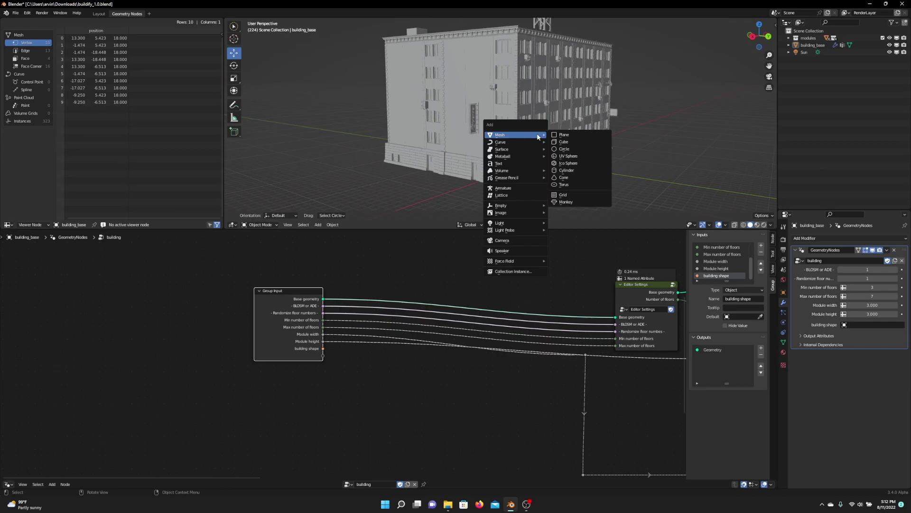
{"action": "left_click", "coordinate": [576, 136]}
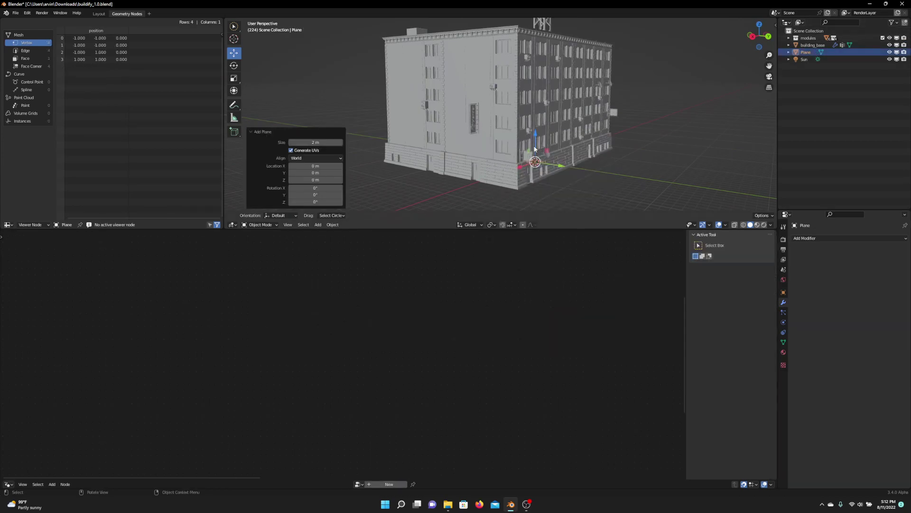
{"action": "key", "text": "F2"}
{"action": "type", "text": "buil"}
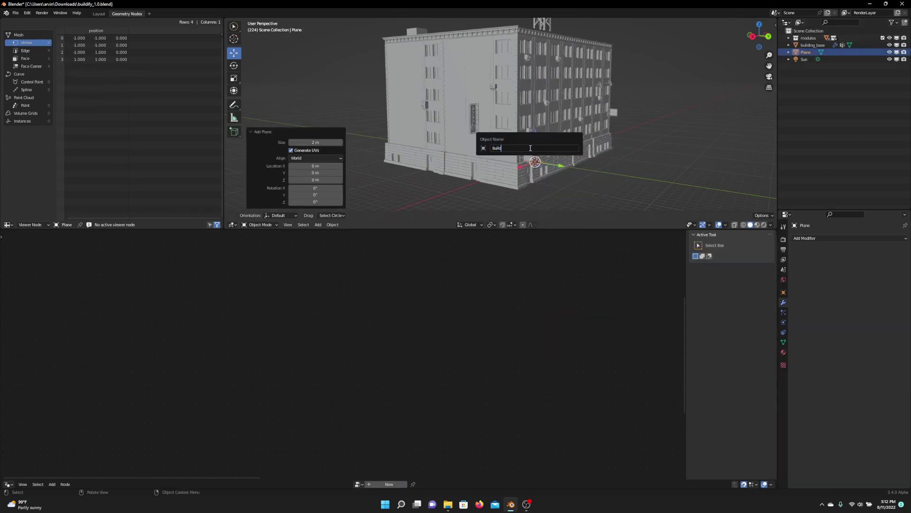
{"action": "type", "text": "ding shape"}
{"action": "key", "text": "Return"}
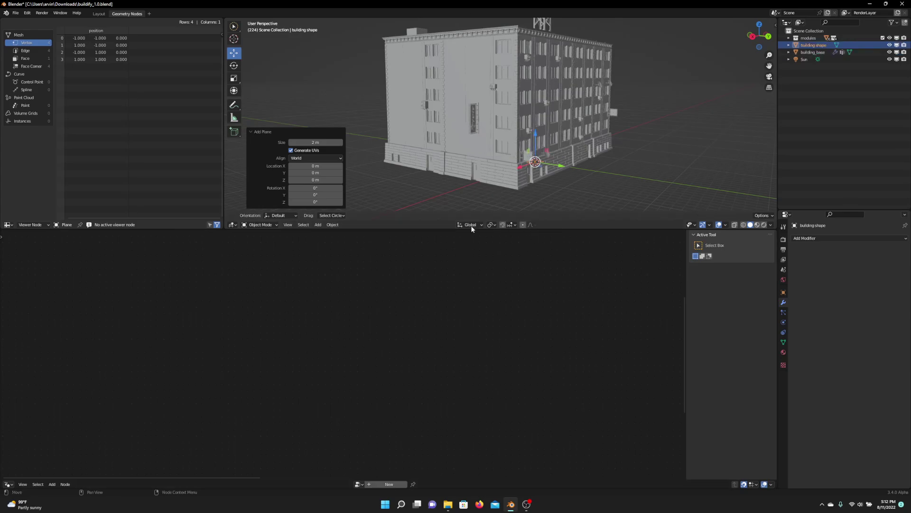
Rename the plane to building_shape.001, checking the name in the Outliner.
{"action": "key", "text": "F3"}
{"action": "key", "text": "Escape"}
{"action": "key", "text": "F2"}
{"action": "left_click", "coordinate": [612, 151]}
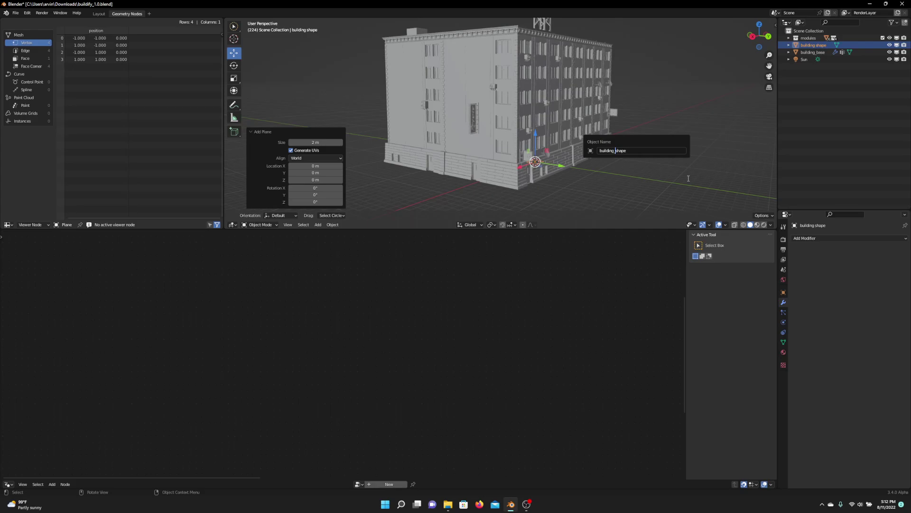
{"action": "key", "text": "Return"}
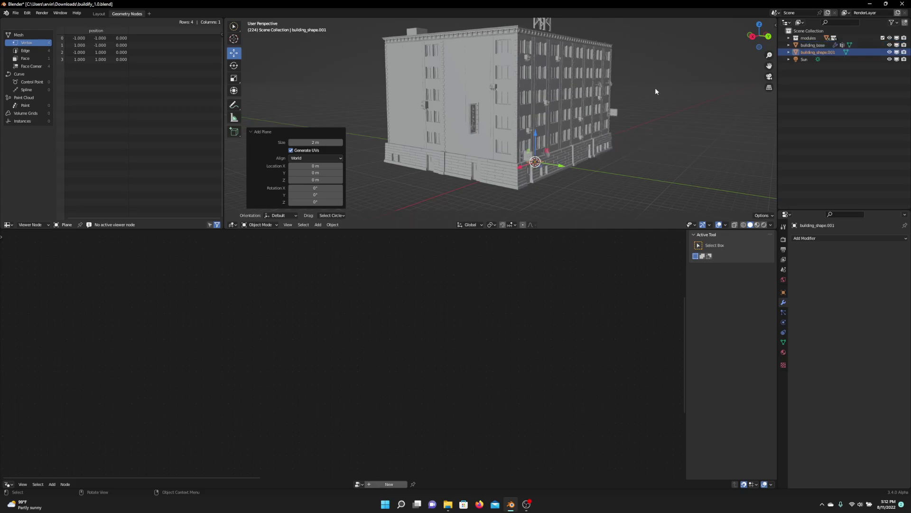
{"action": "left_click", "coordinate": [819, 54]}
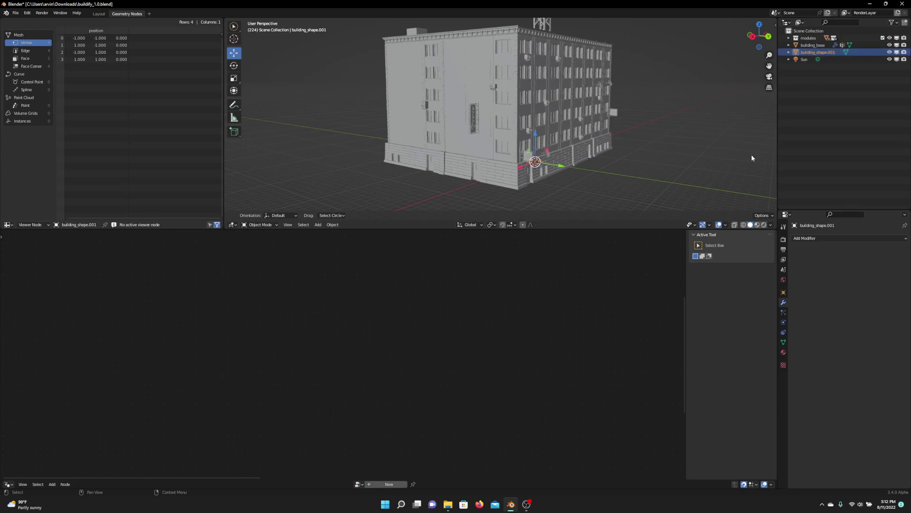
{"action": "double_click", "coordinate": [830, 52]}
{"action": "left_click", "coordinate": [831, 52]}
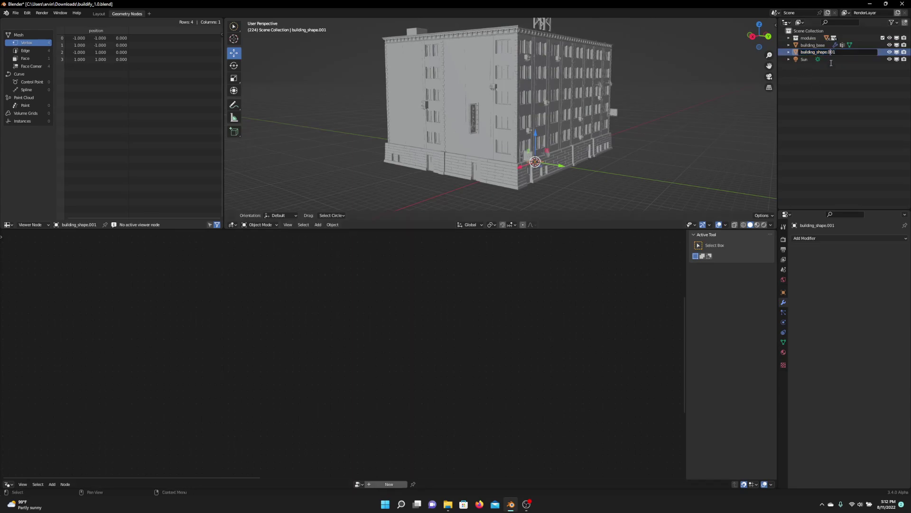
{"action": "left_click", "coordinate": [880, 155]}
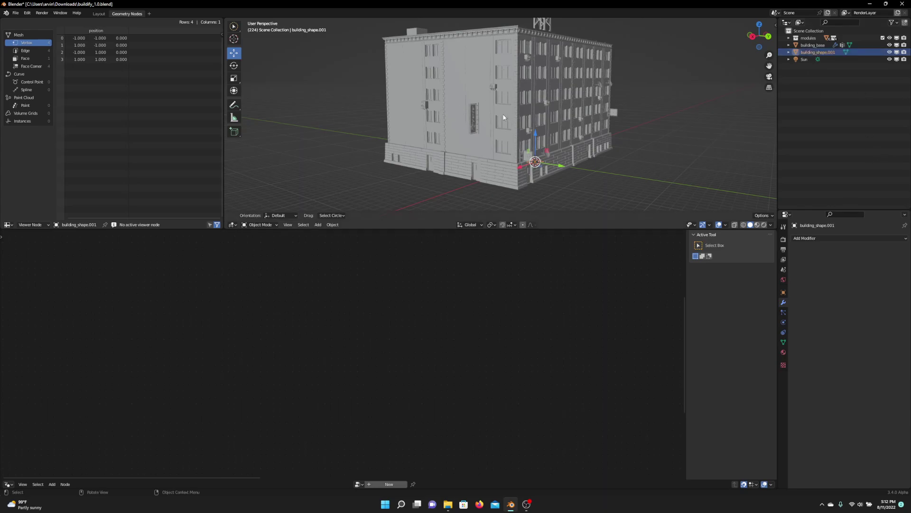
On building_base, add an Object Info node fed by the building shape input.
{"action": "left_click", "coordinate": [532, 98]}
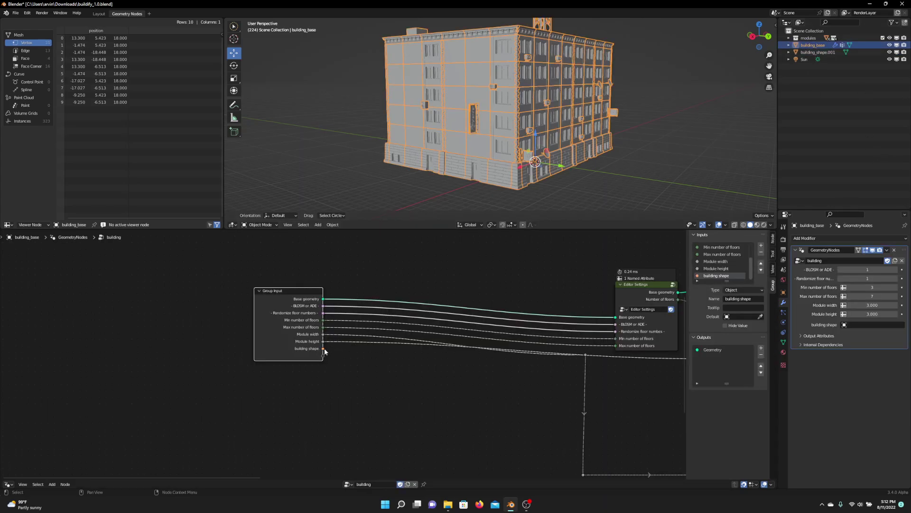
{"action": "key", "text": "shift+a"}
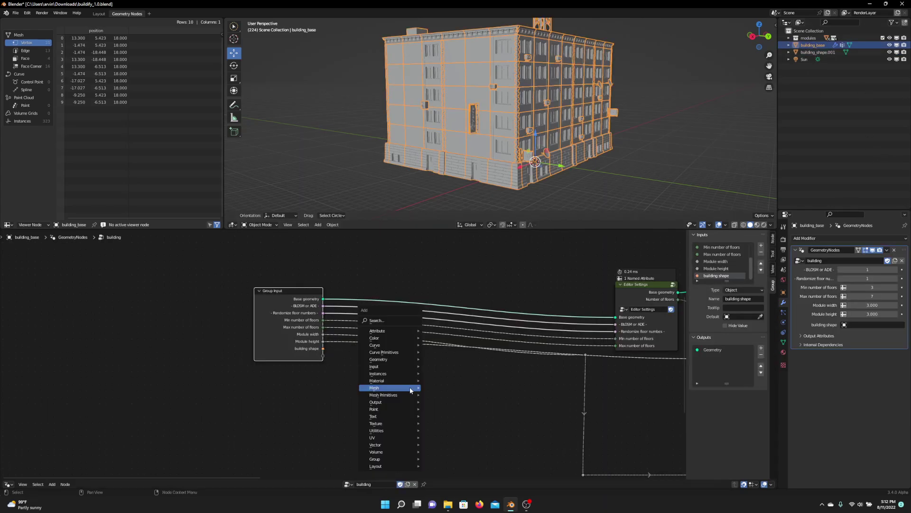
{"action": "left_click", "coordinate": [391, 318]}
{"action": "type", "text": "object info"}
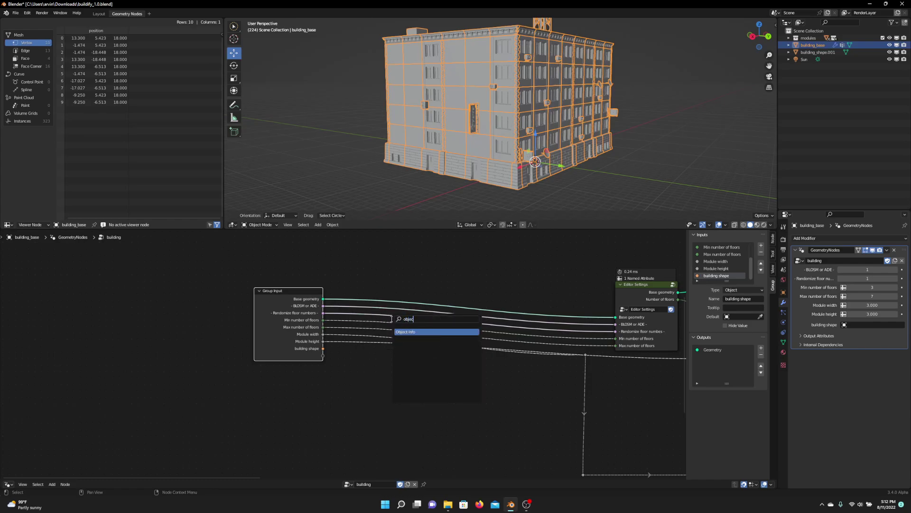
{"action": "key", "text": "Return"}
{"action": "left_click", "coordinate": [381, 399]}
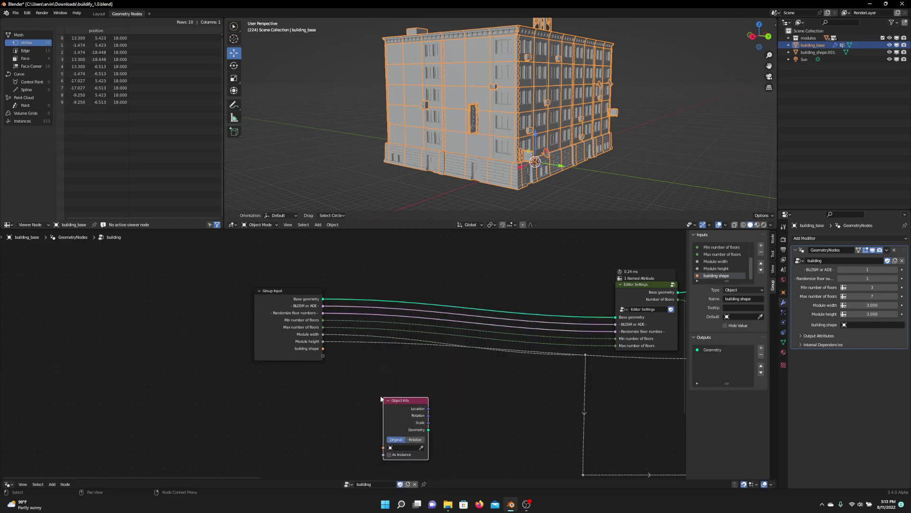
{"action": "left_click_drag", "start_coordinate": [323, 349], "coordinate": [380, 453]}
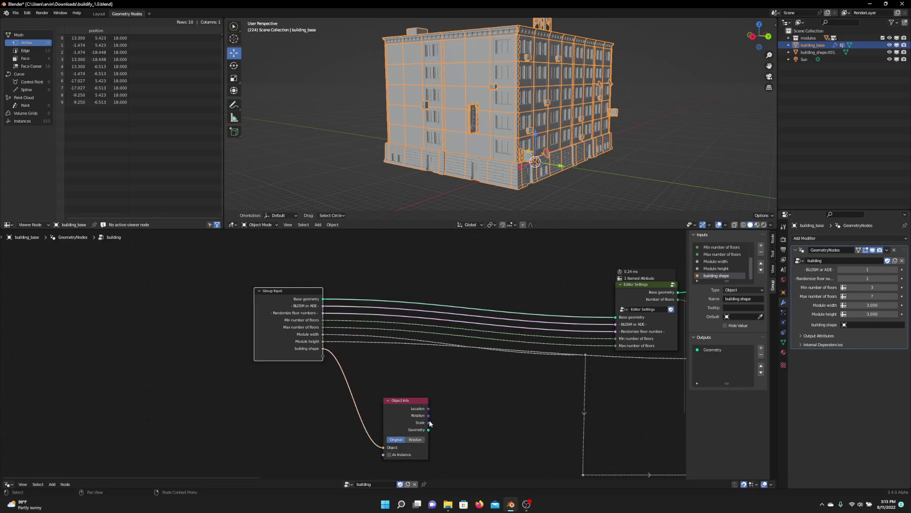
{"action": "left_click_drag", "start_coordinate": [389, 424], "coordinate": [408, 397]}
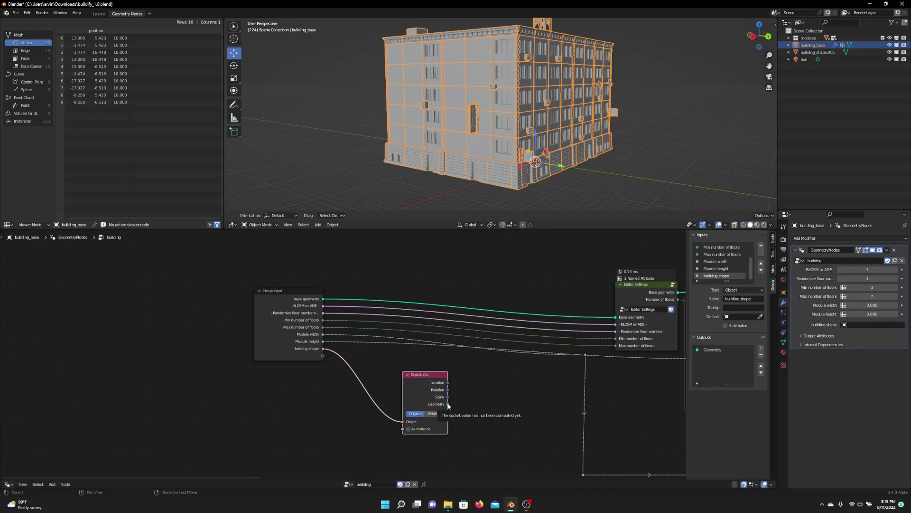
Link Object Info's Geometry into Editor Settings' Base geometry and inspect the resulting tower.
{"action": "left_click_drag", "start_coordinate": [448, 404], "coordinate": [525, 430]}
{"action": "mouse_move", "coordinate": [311, 301]}
{"action": "left_click_drag", "start_coordinate": [449, 405], "coordinate": [617, 317]}
{"action": "scroll", "coordinate": [610, 148], "scroll_direction": "up", "scroll_amount": 5}
{"action": "middle_click_drag", "start_coordinate": [611, 149], "coordinate": [551, 146]}
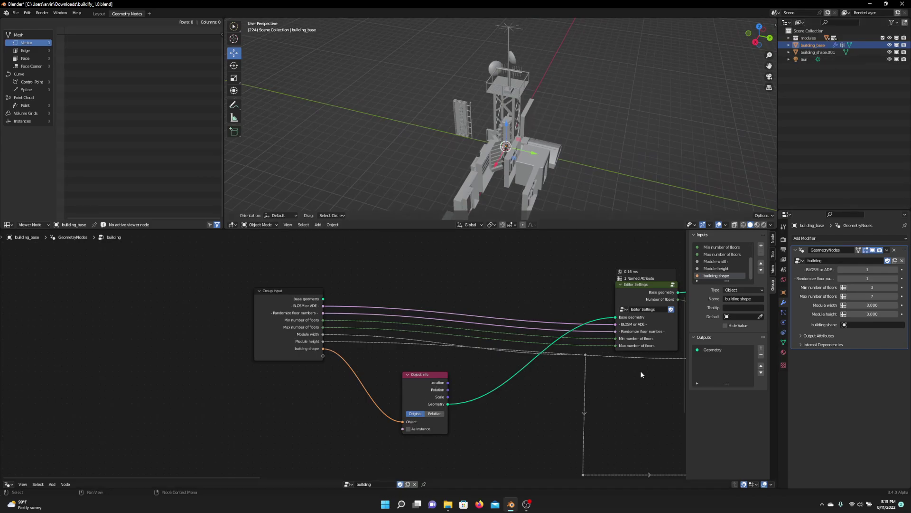
Pick building_shape.001 as the modifier's building shape object.
{"action": "left_click", "coordinate": [855, 324]}
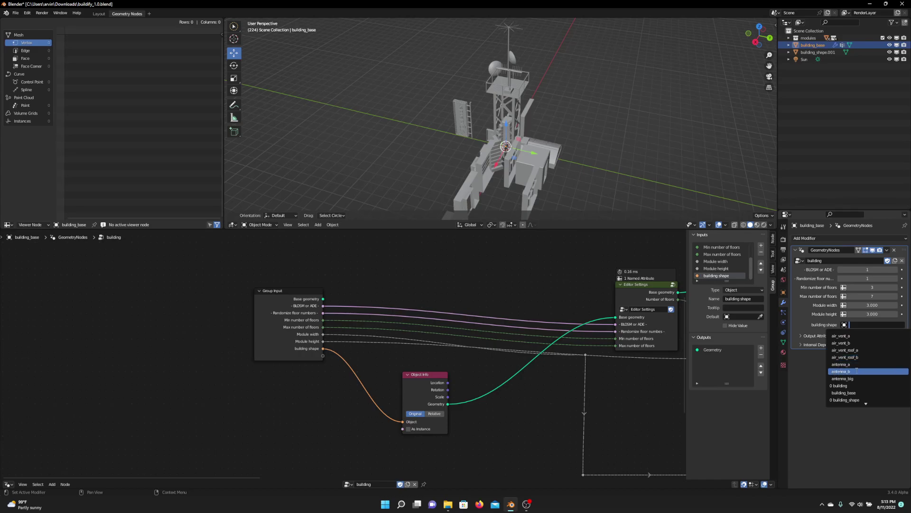
{"action": "scroll", "coordinate": [881, 404], "scroll_direction": "down", "scroll_amount": 1}
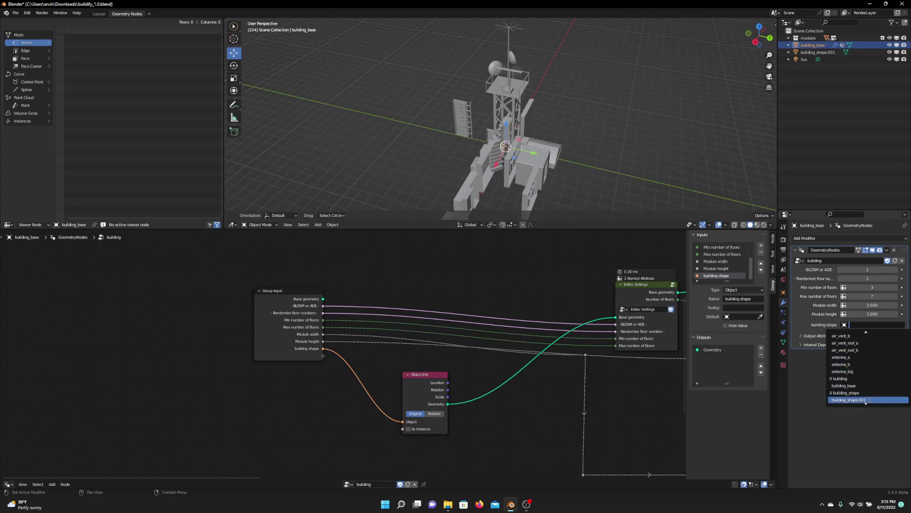
{"action": "left_click", "coordinate": [867, 400]}
{"action": "mouse_move", "coordinate": [604, 138]}
{"action": "middle_mouse_down"}
{"action": "mouse_move", "coordinate": [593, 91]}
{"action": "mouse_move", "coordinate": [594, 144]}
{"action": "mouse_move", "coordinate": [571, 164]}
{"action": "mouse_move", "coordinate": [593, 124]}
{"action": "mouse_move", "coordinate": [596, 141]}
{"action": "middle_mouse_up"}
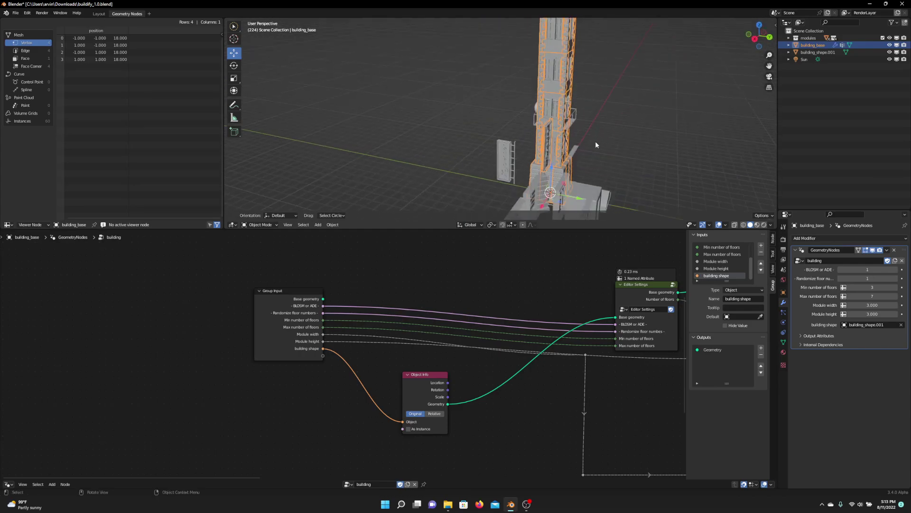
Try scaling the building up, toggling Edit Mode in between.
{"action": "key", "text": "s"}
{"action": "key", "text": "Escape"}
{"action": "key", "text": "Tab"}
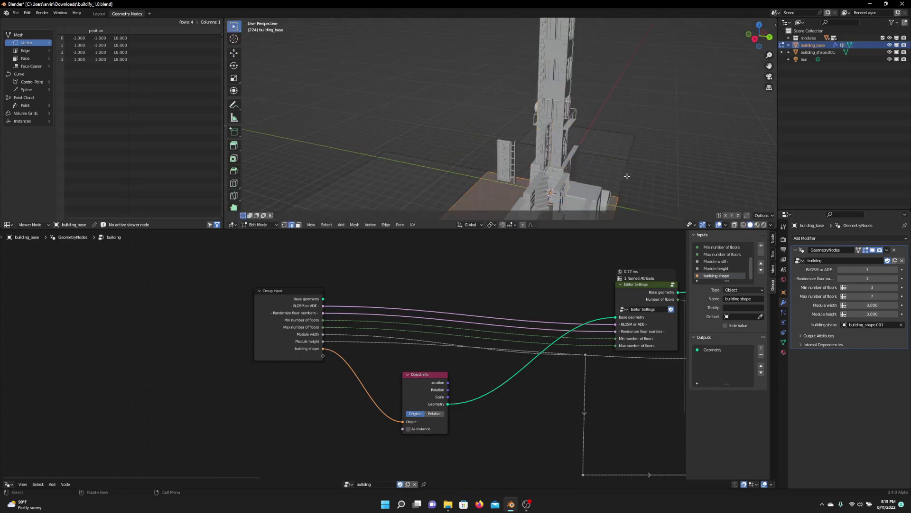
{"action": "key", "text": "Tab"}
{"action": "key", "text": "s"}
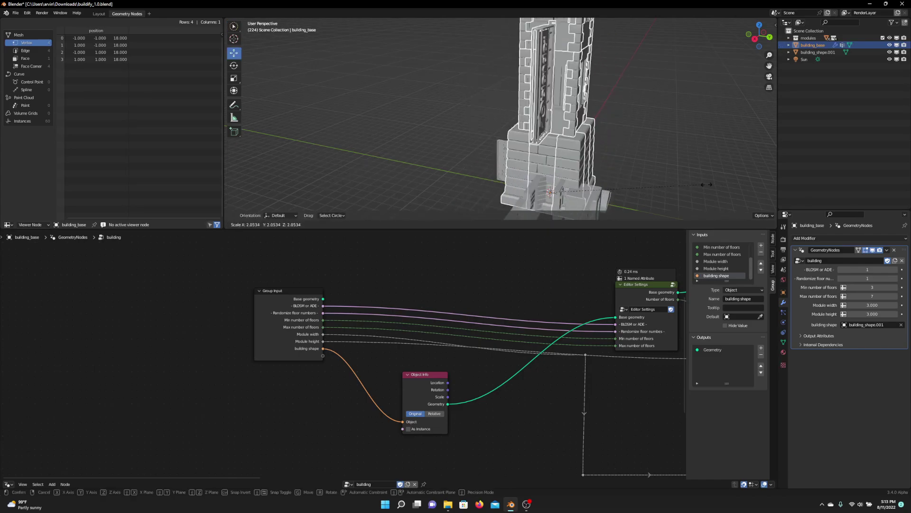
{"action": "left_click", "coordinate": [697, 189]}
{"action": "scroll", "coordinate": [613, 171], "scroll_direction": "down", "scroll_amount": 5}
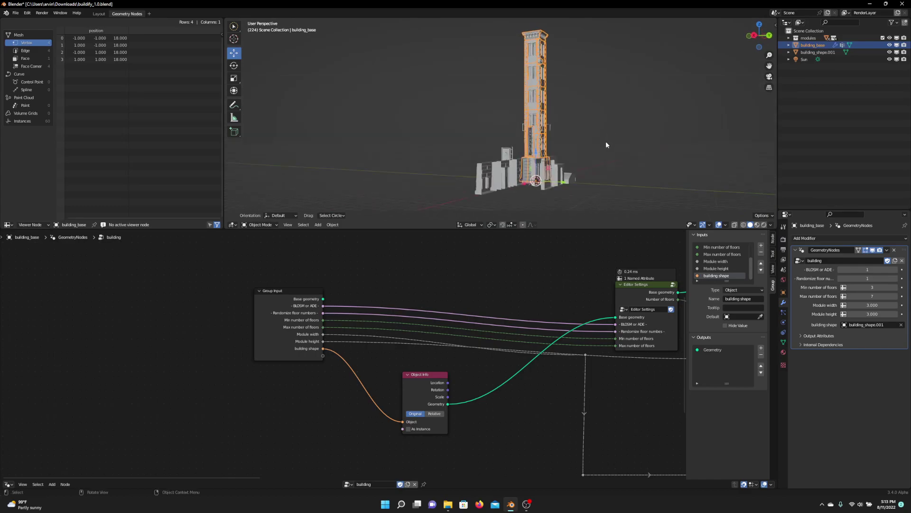
Select building_shape.001 in the Outliner and cancel a trial resize, keeping its original size.
{"action": "left_click", "coordinate": [817, 52]}
{"action": "middle_click_drag", "start_coordinate": [642, 99], "coordinate": [637, 162]}
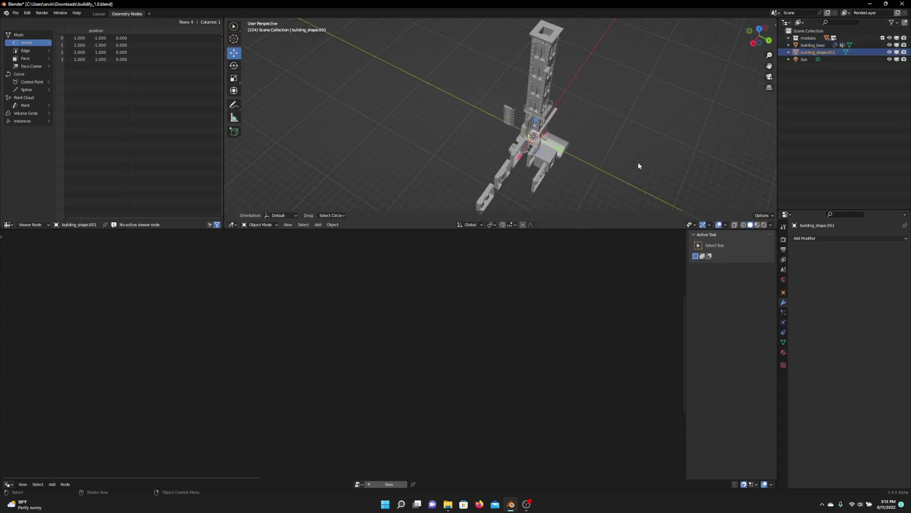
{"action": "key", "text": "s"}
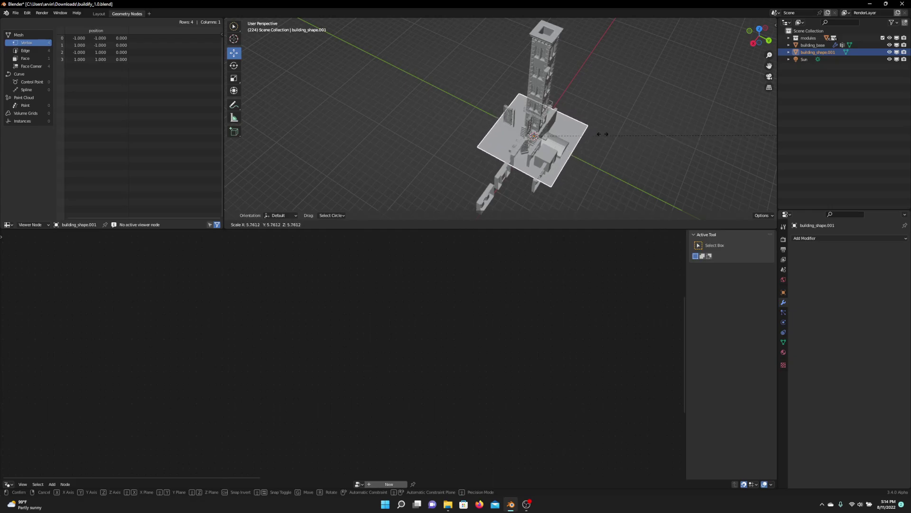
{"action": "right_click", "coordinate": [579, 136]}
In Edit Mode scale the footprint plane to 9.899 and hide the modules collection.
{"action": "key", "text": "Tab"}
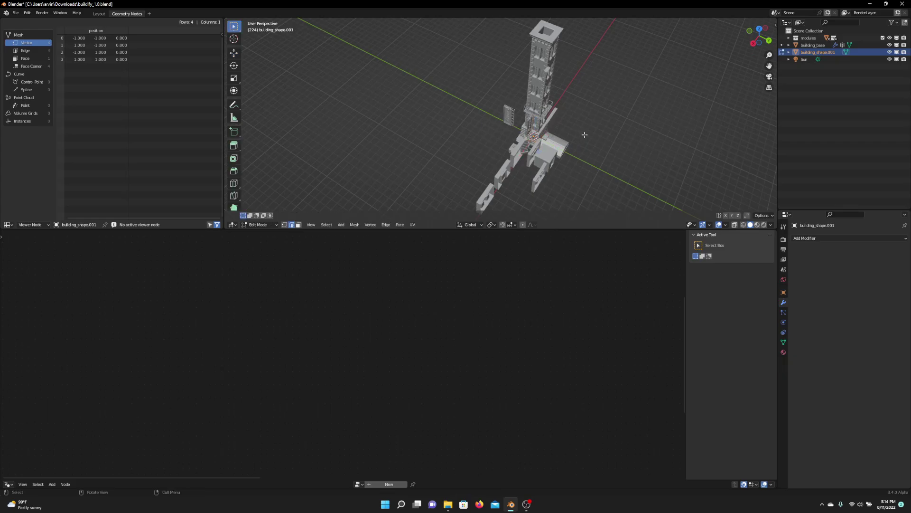
{"action": "key", "text": "s"}
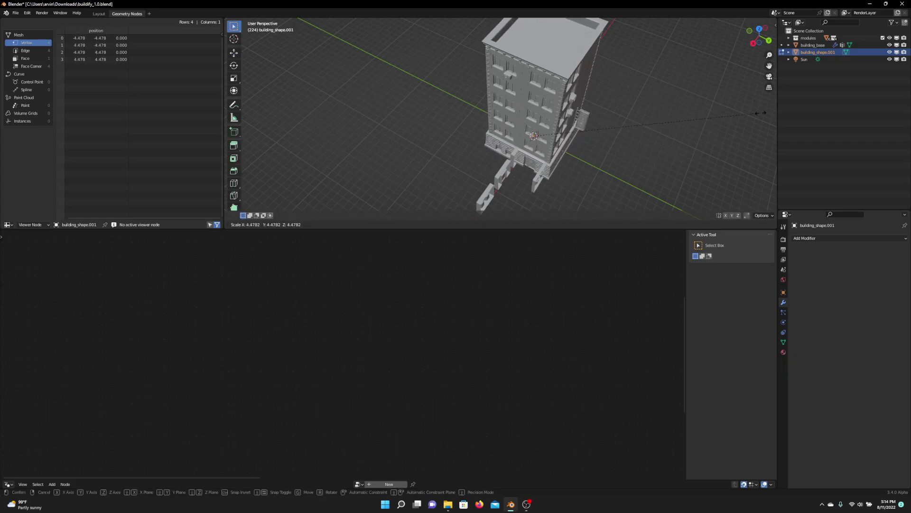
{"action": "left_click", "coordinate": [415, 141]}
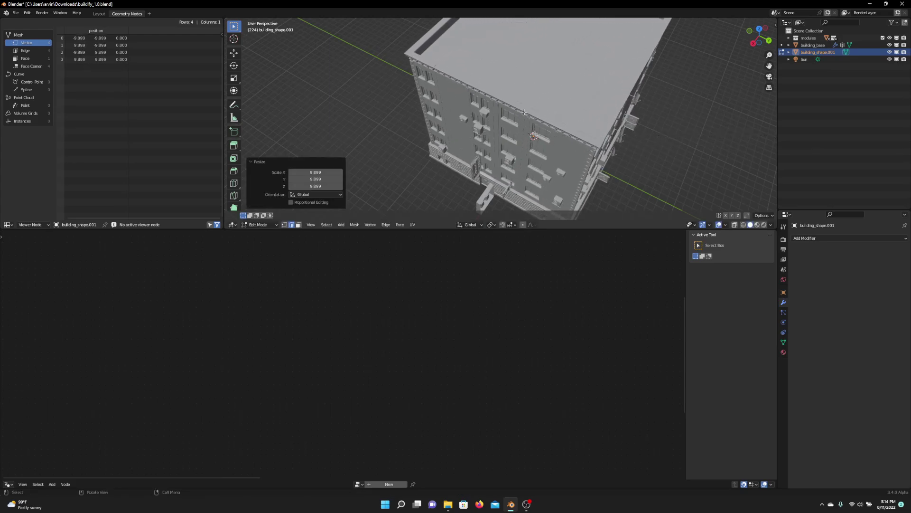
{"action": "left_click", "coordinate": [890, 38]}
{"action": "middle_click_drag", "start_coordinate": [546, 200], "coordinate": [572, 152]}
Duplicate the footprint face along X, scale it to 0.564, and butt it against the big block.
{"action": "key", "text": "shift+d"}
{"action": "key", "text": "x"}
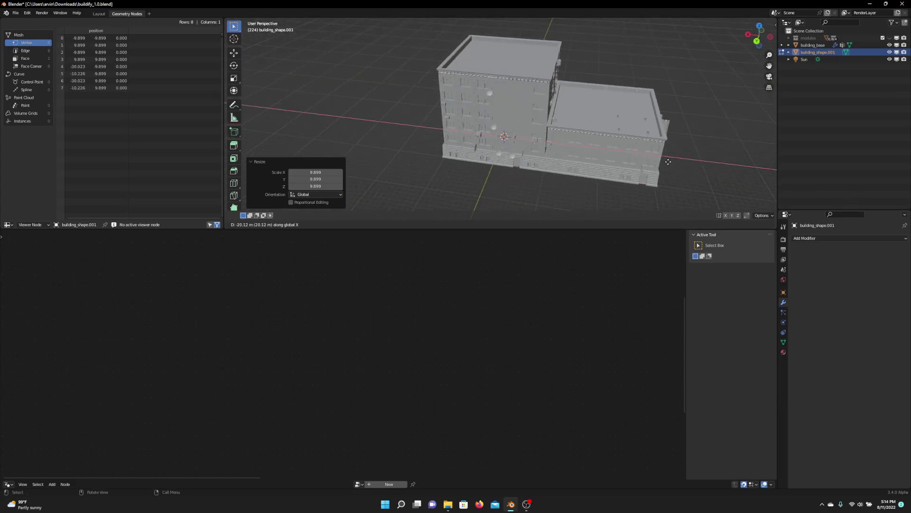
{"action": "left_click", "coordinate": [667, 162]}
{"action": "key", "text": "s"}
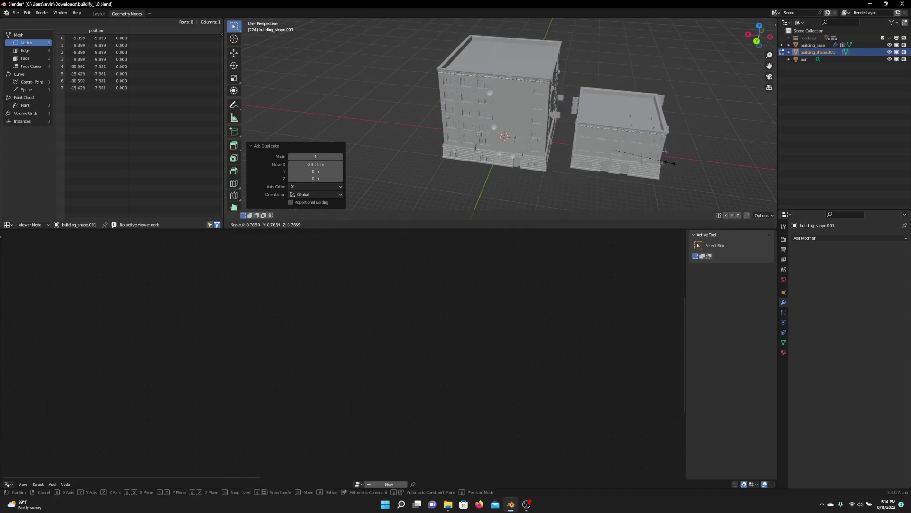
{"action": "left_click", "coordinate": [655, 160]}
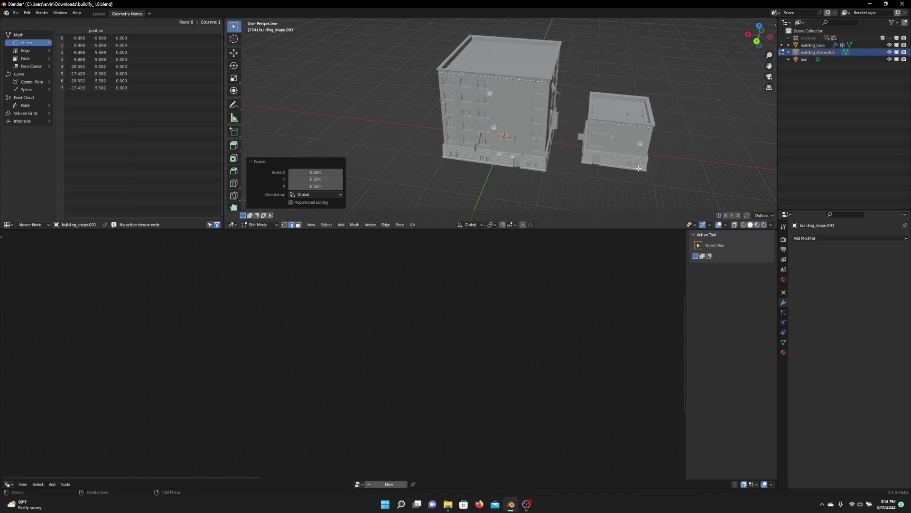
{"action": "middle_click_drag", "start_coordinate": [655, 160], "coordinate": [610, 193]}
{"action": "key", "text": "g"}
{"action": "key", "text": "x"}
{"action": "left_click", "coordinate": [631, 166]}
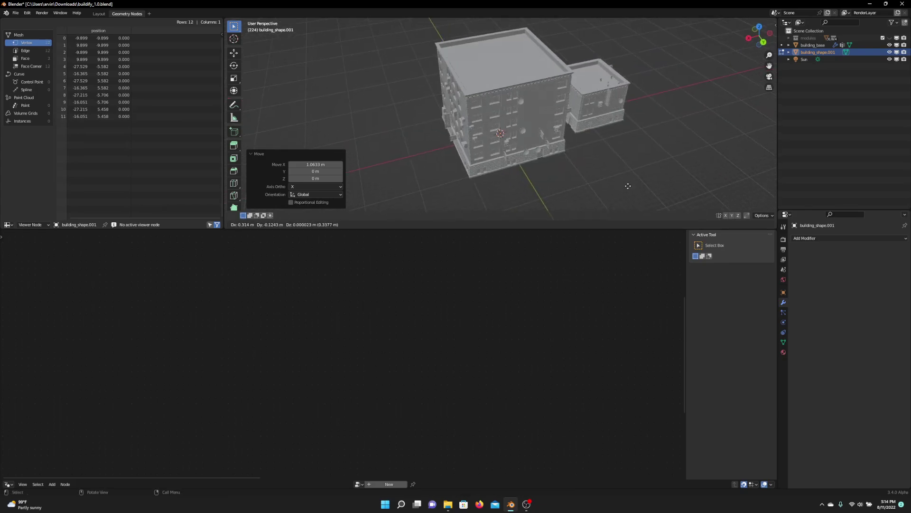
Place another copied block out along the Y axis.
{"action": "key", "text": "y"}
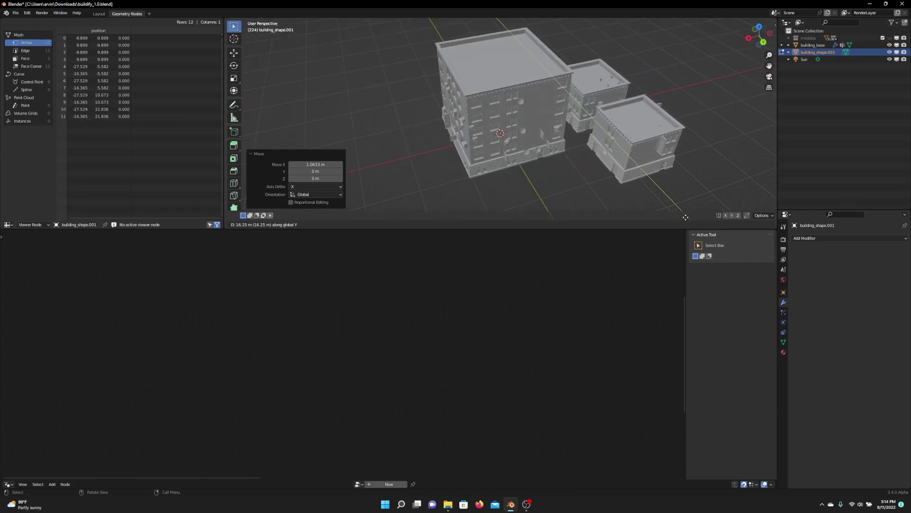
{"action": "left_click", "coordinate": [671, 205]}
{"action": "left_click", "coordinate": [611, 175]}
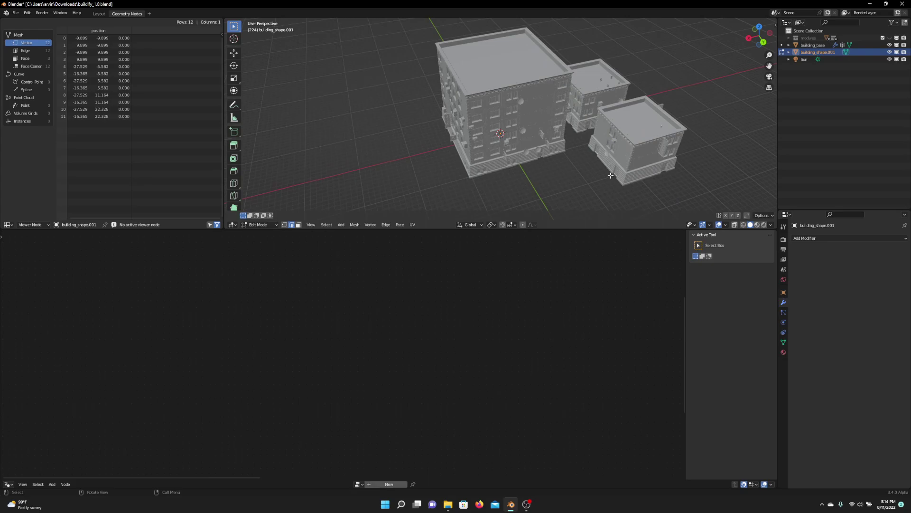
Extrude the third block's edges 10.399 m along Y and 11.547 m along X into an L shape.
{"action": "key", "text": "e"}
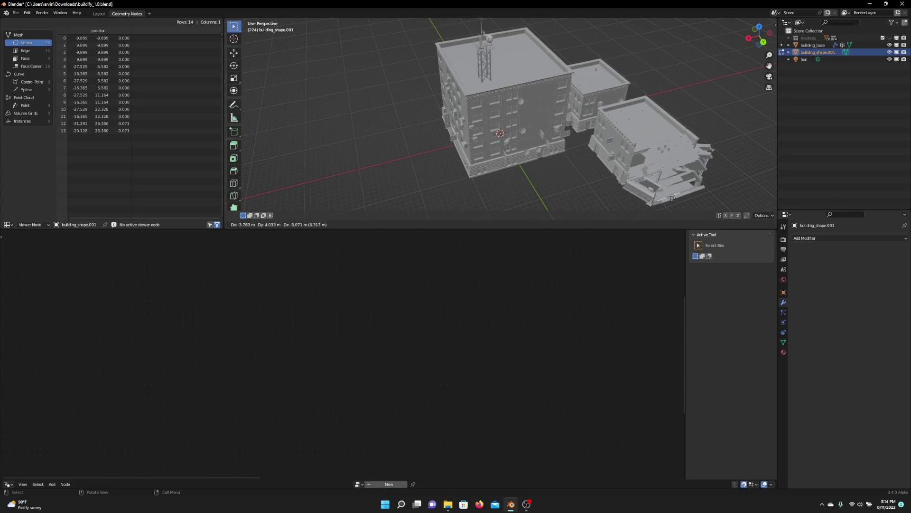
{"action": "key", "text": "y"}
{"action": "left_click", "coordinate": [652, 94]}
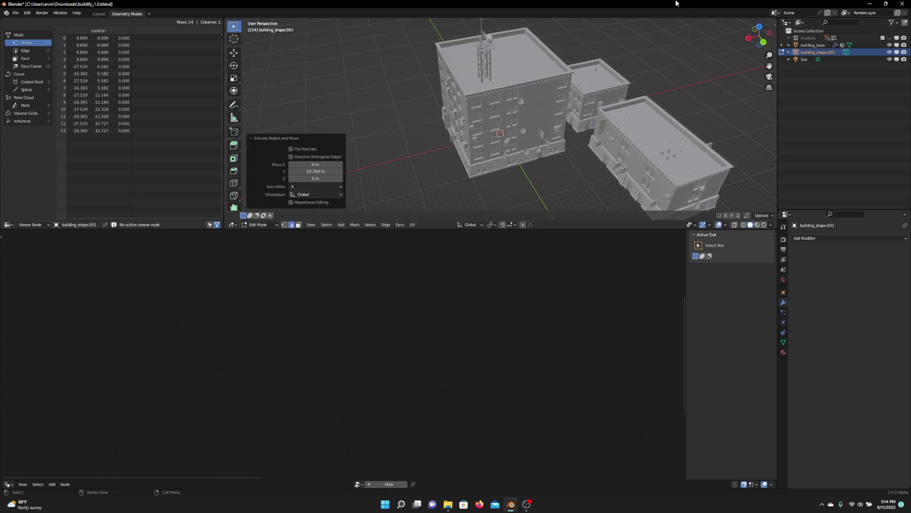
{"action": "middle_click_drag", "start_coordinate": [652, 94], "coordinate": [642, 68], "text": "shift"}
{"action": "left_click", "coordinate": [623, 160]}
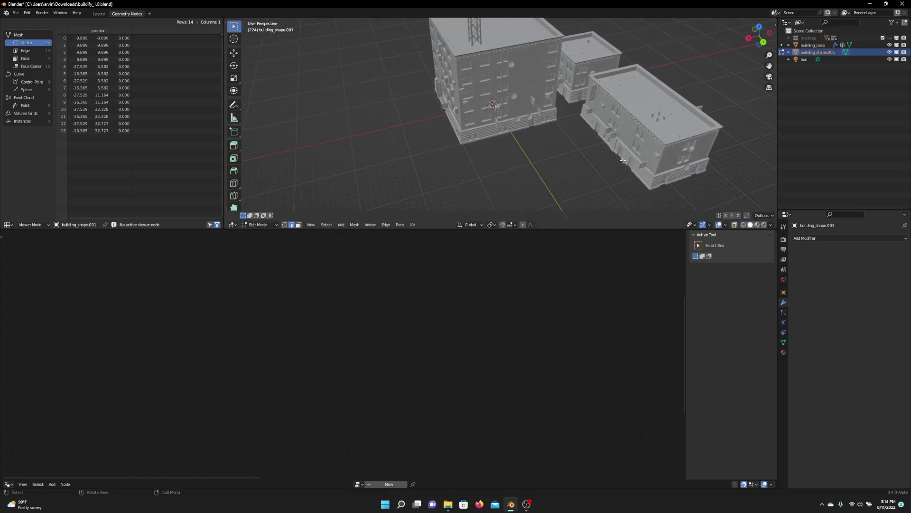
{"action": "key", "text": "e"}
{"action": "key", "text": "x"}
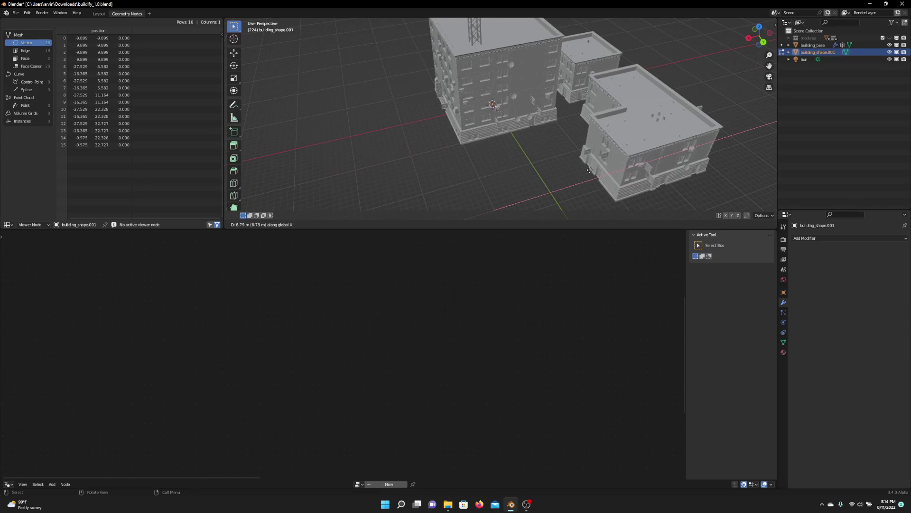
{"action": "left_click", "coordinate": [570, 174]}
{"action": "middle_click_drag", "start_coordinate": [569, 174], "coordinate": [639, 93]}
Bevel one corner vertex of the L-shaped footprint by 6.6 m, then start copying the footprint.
{"action": "key", "text": "1"}
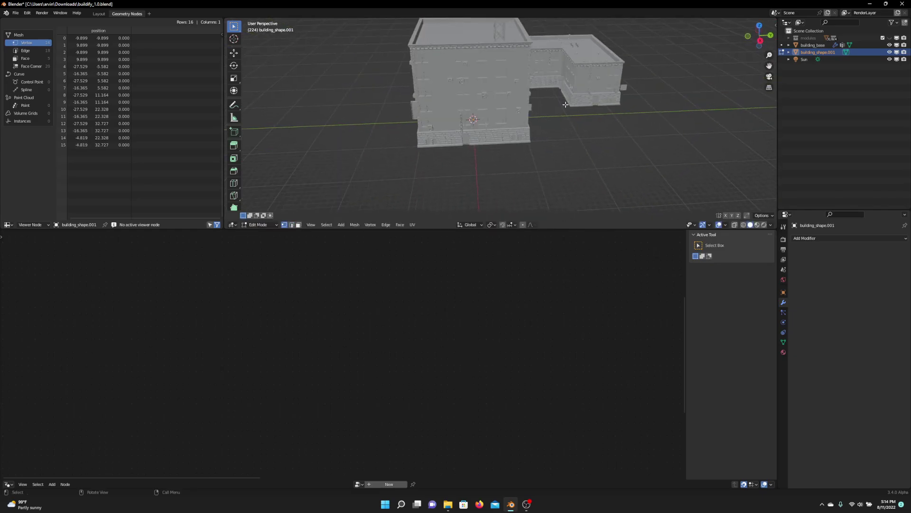
{"action": "key", "text": "ctrl+shift+b"}
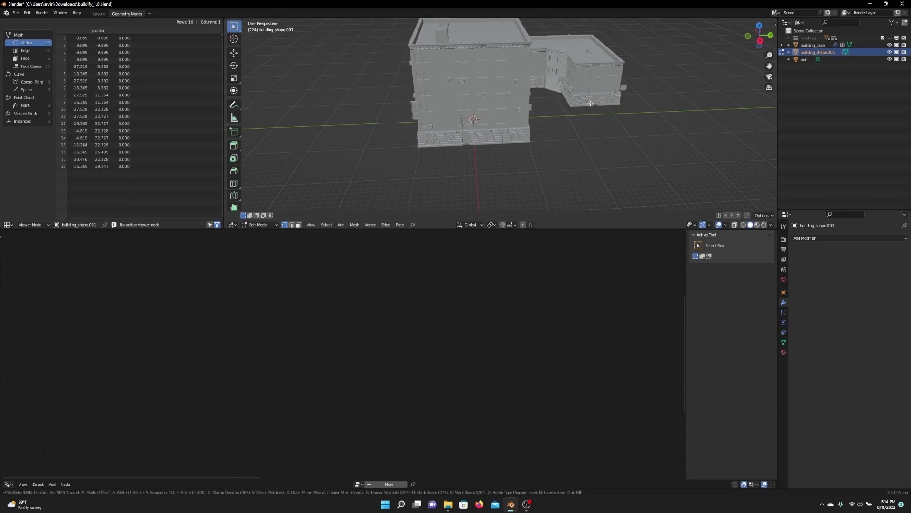
{"action": "left_click", "coordinate": [597, 104]}
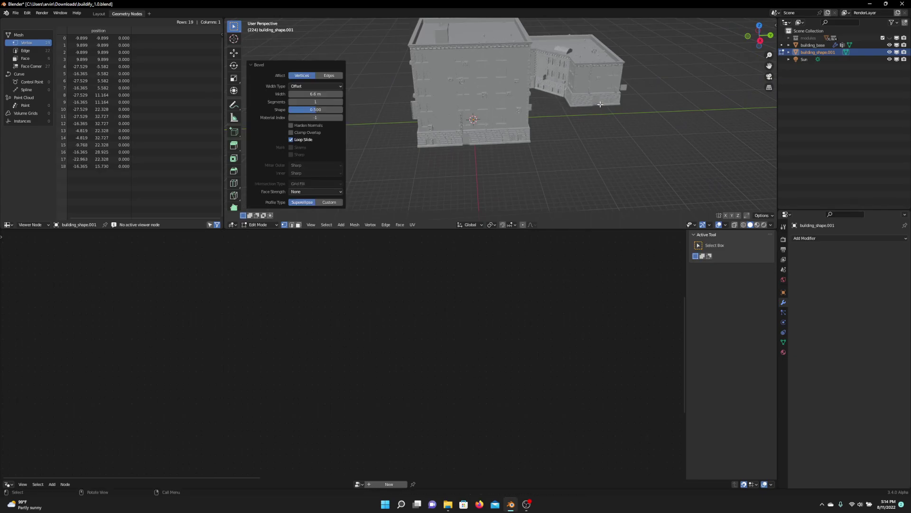
{"action": "mouse_move", "coordinate": [600, 105]}
{"action": "middle_mouse_down"}
{"action": "mouse_move", "coordinate": [588, 68]}
{"action": "mouse_move", "coordinate": [606, 89]}
{"action": "middle_mouse_up"}
{"action": "left_click", "coordinate": [617, 124]}
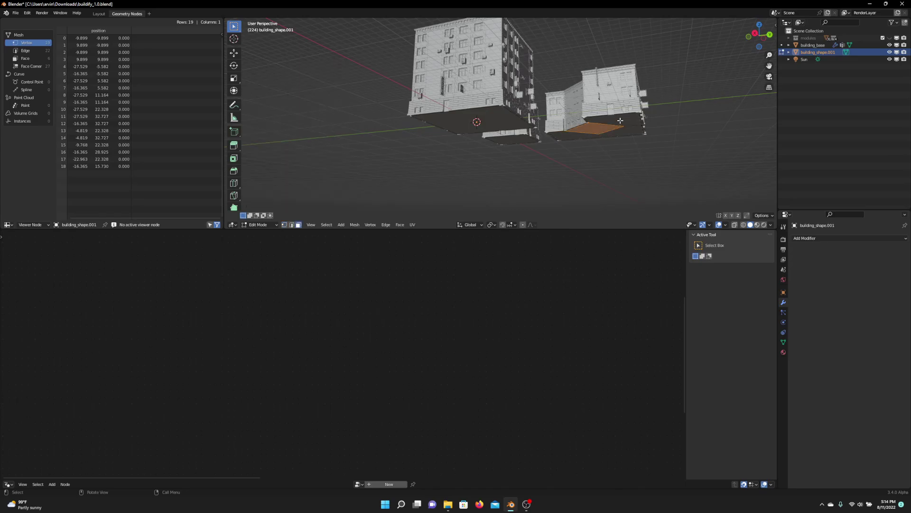
{"action": "middle_click_drag", "start_coordinate": [617, 124], "coordinate": [626, 149]}
{"action": "key", "text": "e"}
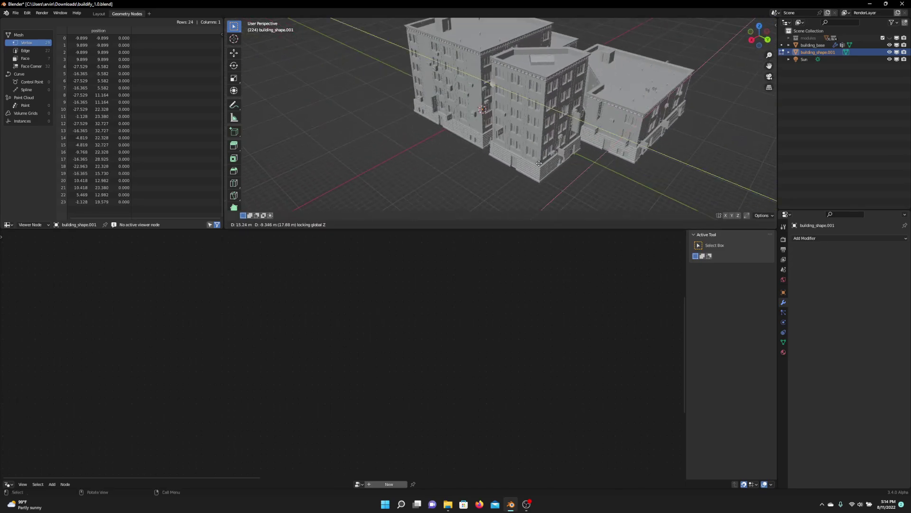
Place the copied block and rotate it about Z by roughly a quarter turn (~88°).
{"action": "left_click", "coordinate": [539, 163]}
{"action": "key", "text": "r"}
{"action": "key", "text": "z"}
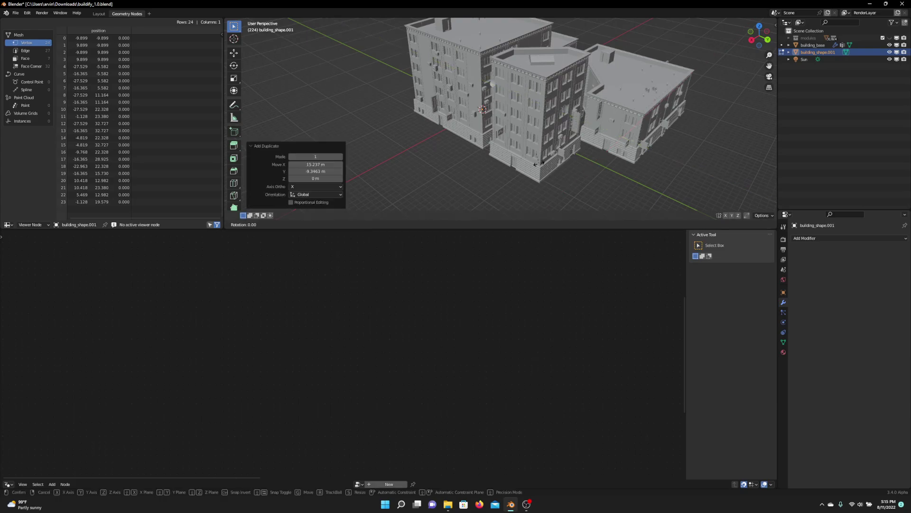
{"action": "key", "text": "ctrl"}
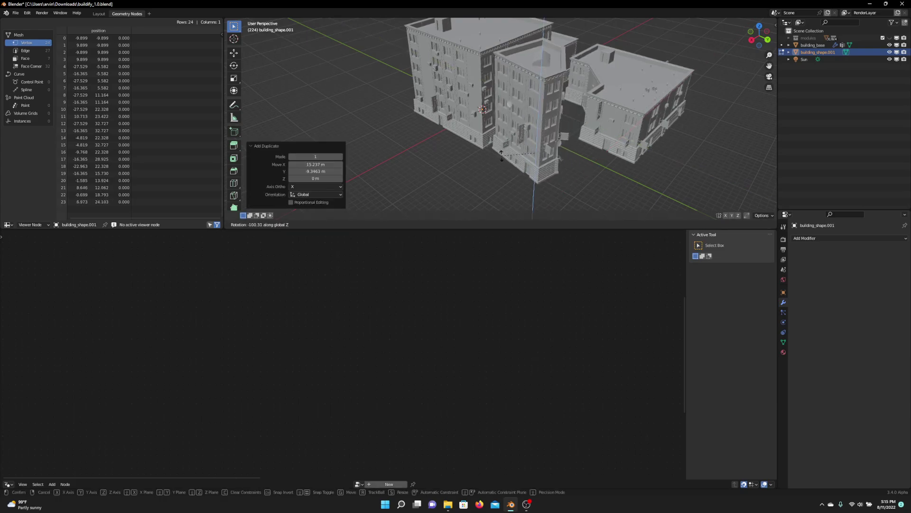
{"action": "mouse_move", "coordinate": [505, 157]}
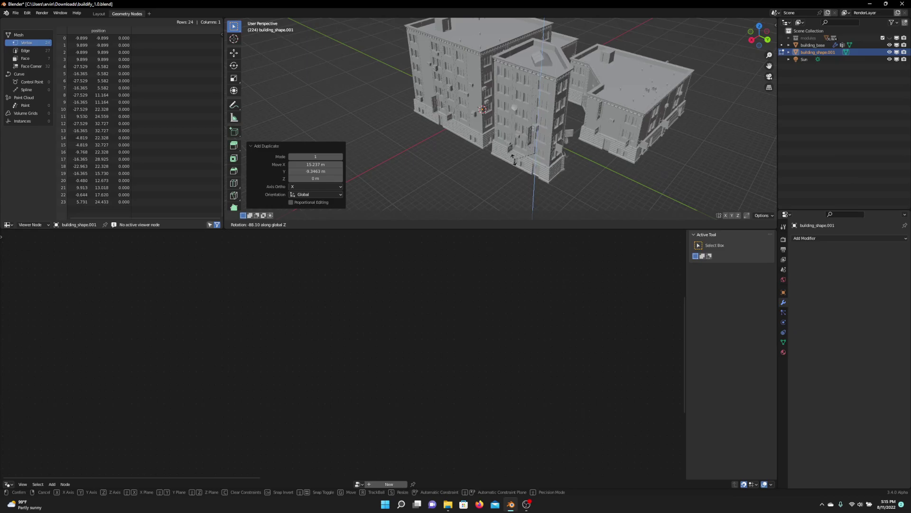
{"action": "left_click", "coordinate": [514, 160]}
Move the middle block 9.3555 m along X and start chamfering one of its corners.
{"action": "key", "text": "g"}
{"action": "key", "text": "x"}
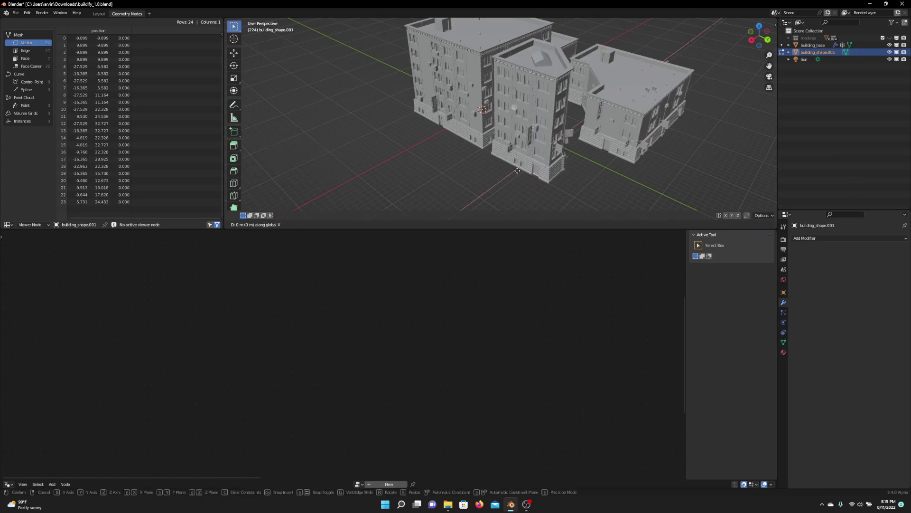
{"action": "left_click", "coordinate": [483, 193]}
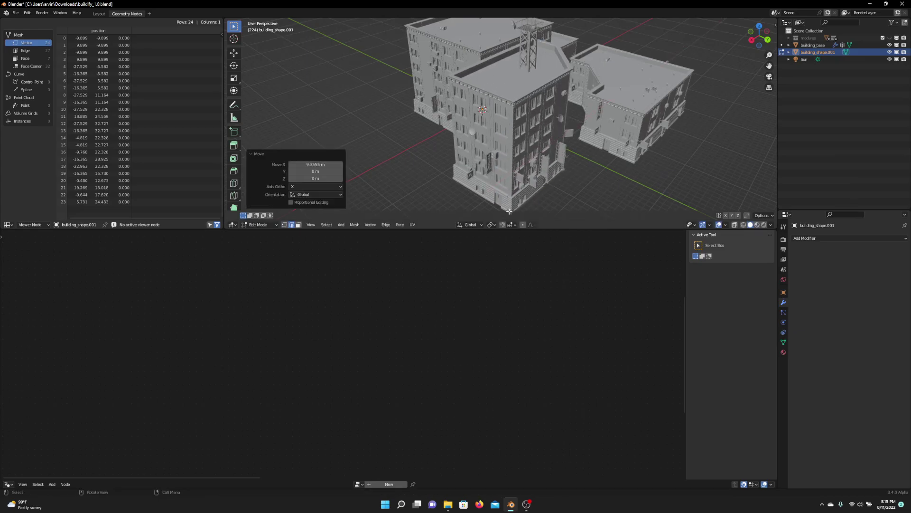
{"action": "middle_click_drag", "start_coordinate": [522, 176], "coordinate": [536, 170]}
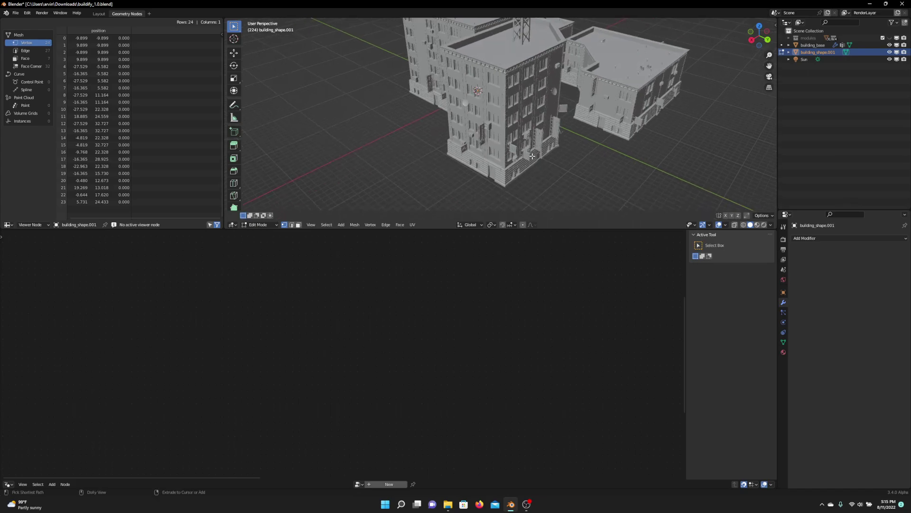
{"action": "key", "text": "ctrl+shift+b"}
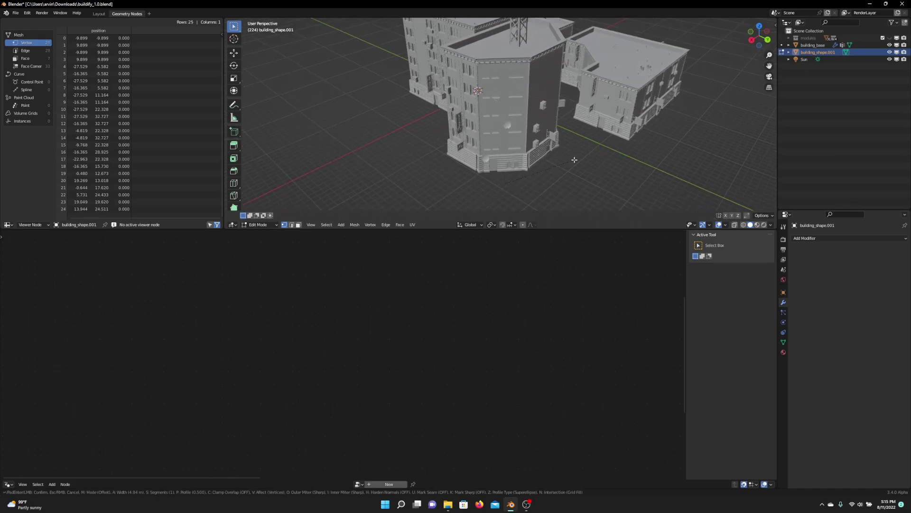
Confirm the 5.38 m single-segment corner chamfer, then view the four generated buildings from above.
{"action": "left_click", "coordinate": [577, 159]}
{"action": "middle_click_drag", "start_coordinate": [579, 160], "coordinate": [535, 108]}
{"action": "middle_click_drag", "start_coordinate": [552, 142], "coordinate": [451, 148]}
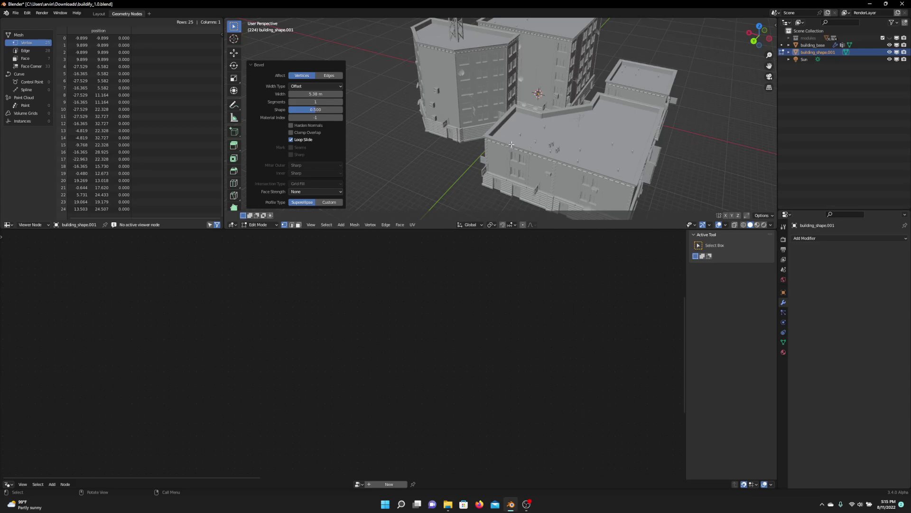
{"action": "middle_click_drag", "start_coordinate": [514, 152], "coordinate": [511, 162]}
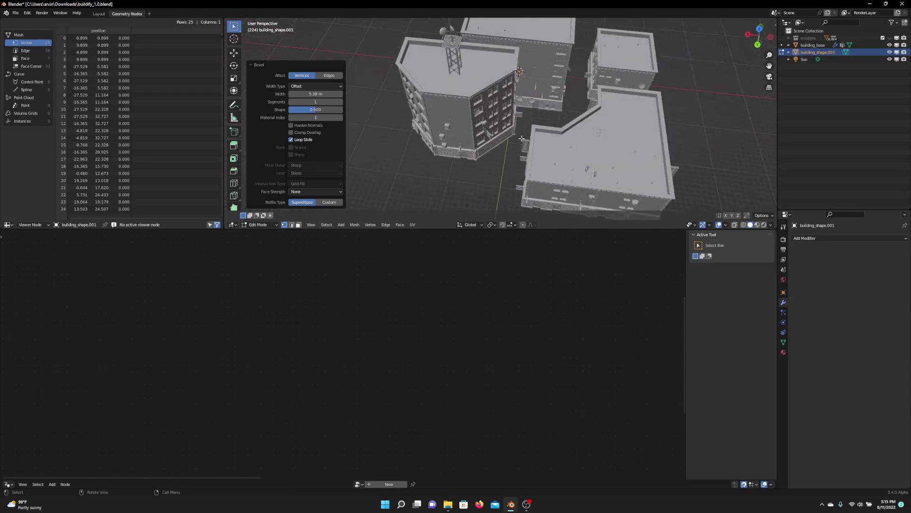